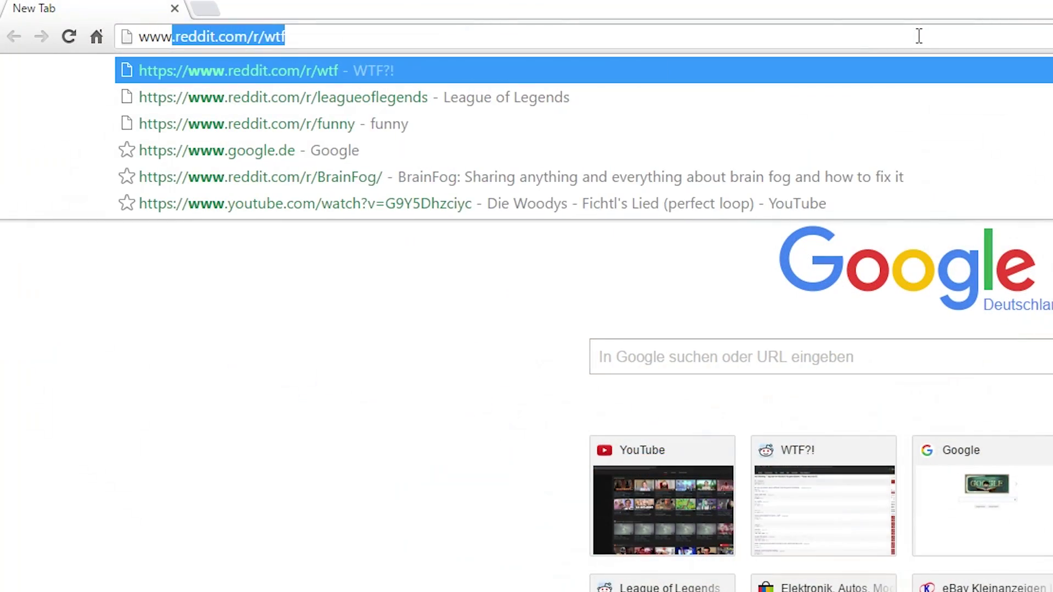
Run a Speedtest.net connection test, getting 17 ms ping and 12.84 Mbps download.
text(peedtest.net)
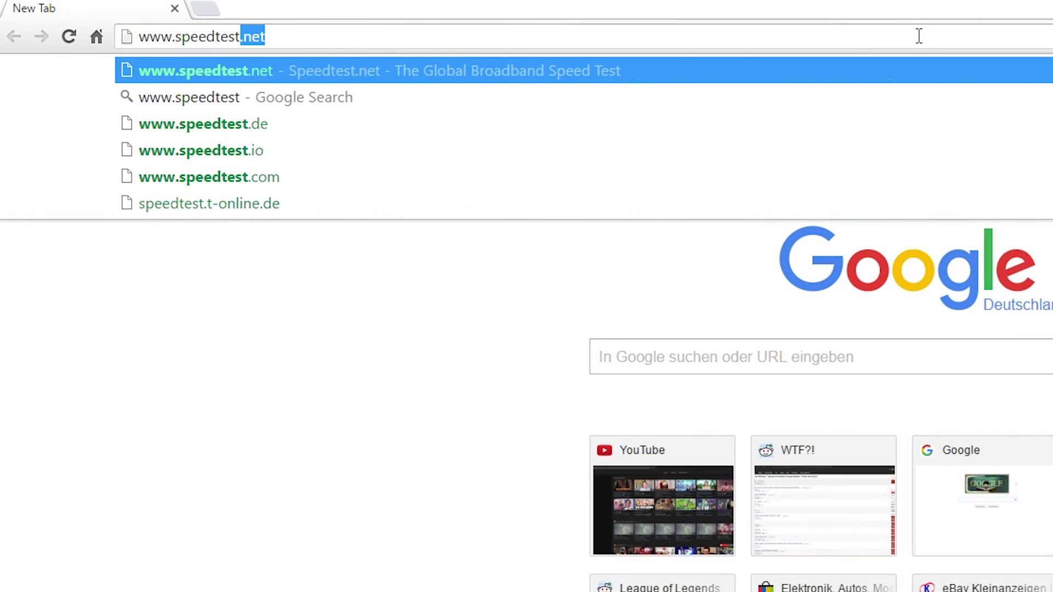
key(Return)
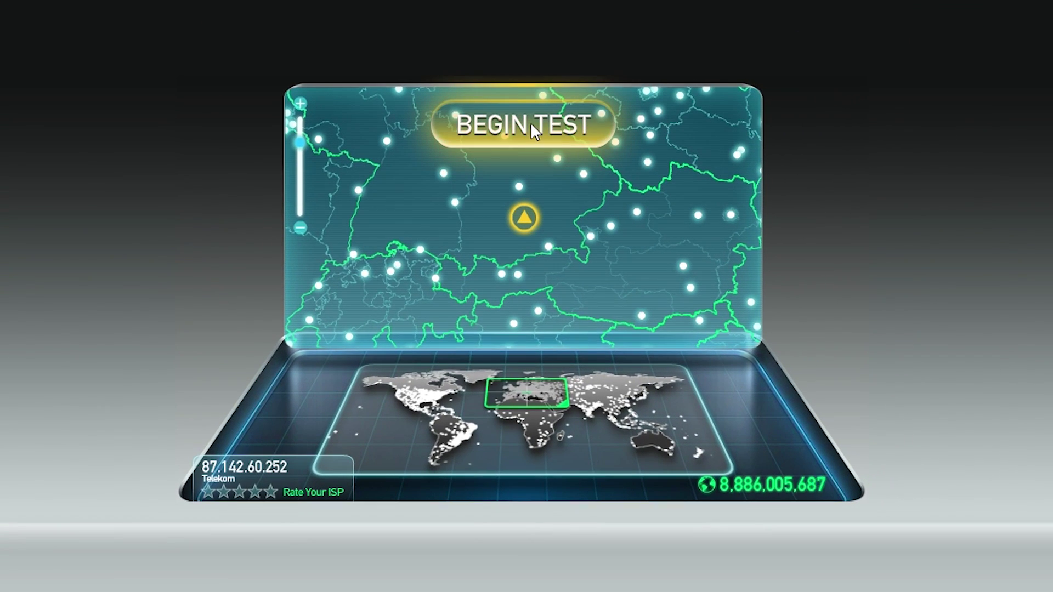
click(680, 93)
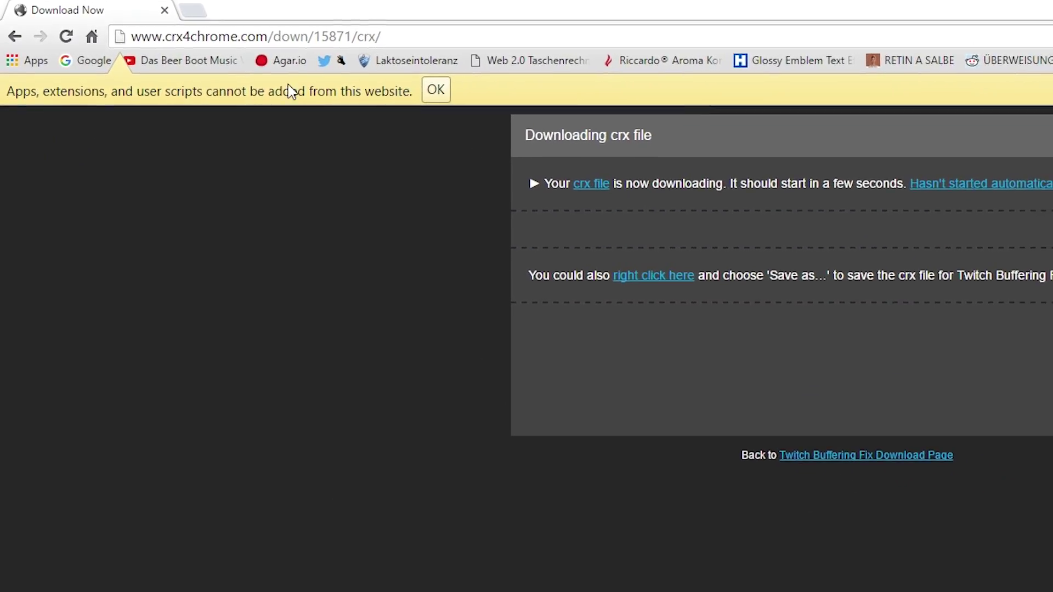
Reload the crx4chrome download page, check the Twitch 1 folder, then go to Chrome's More tools menu.
click(397, 36)
key(Return)
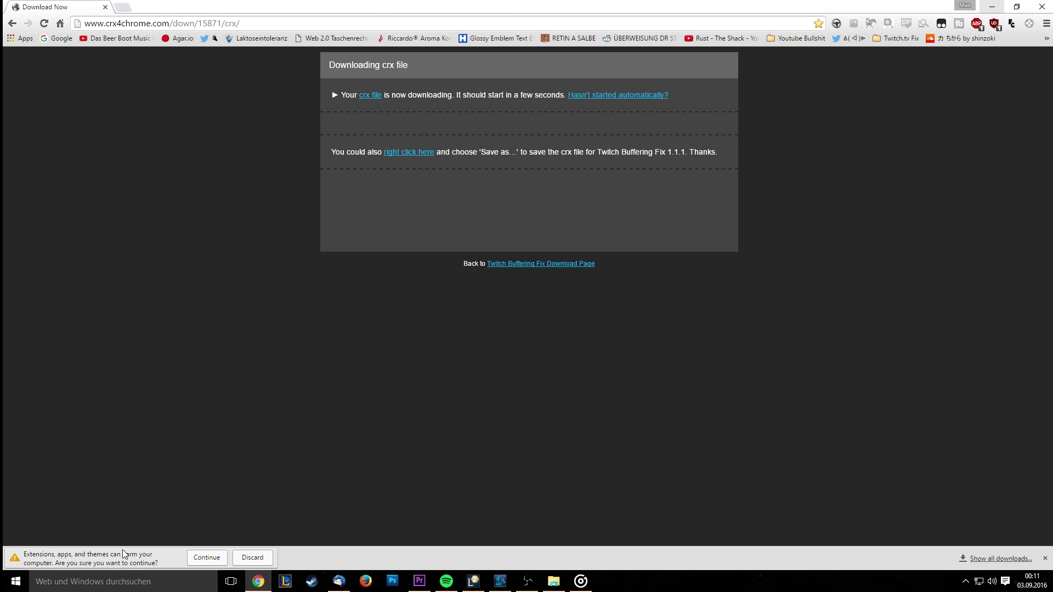
click(554, 581)
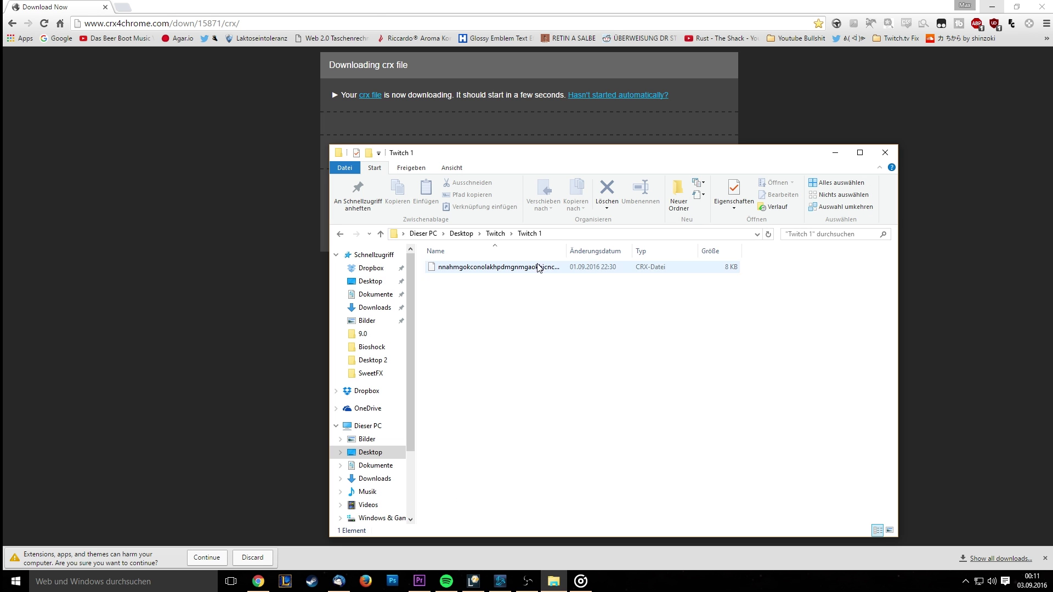
click(1047, 24)
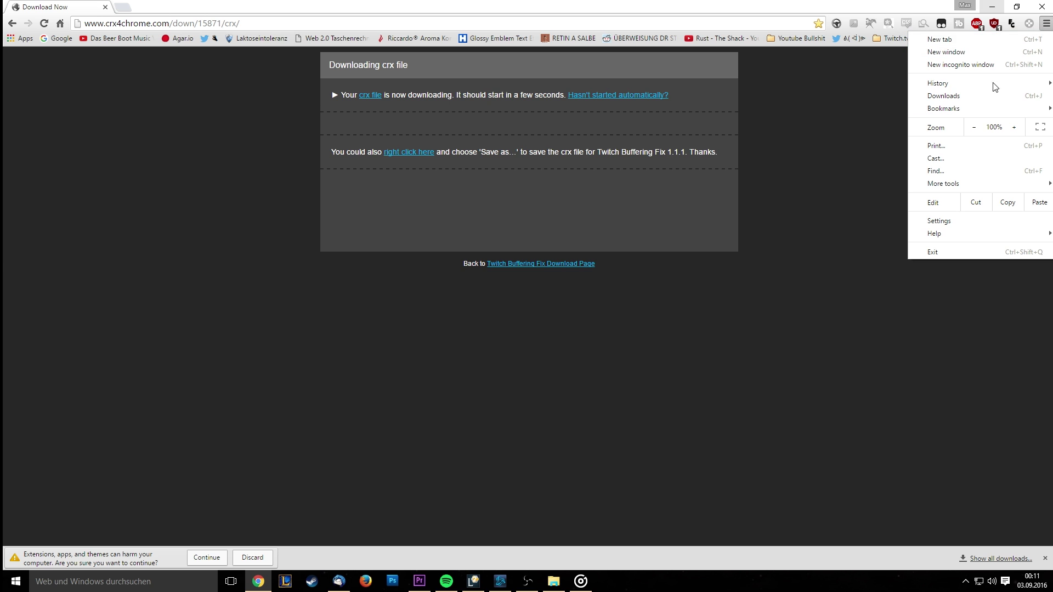
mouse_move(950, 185)
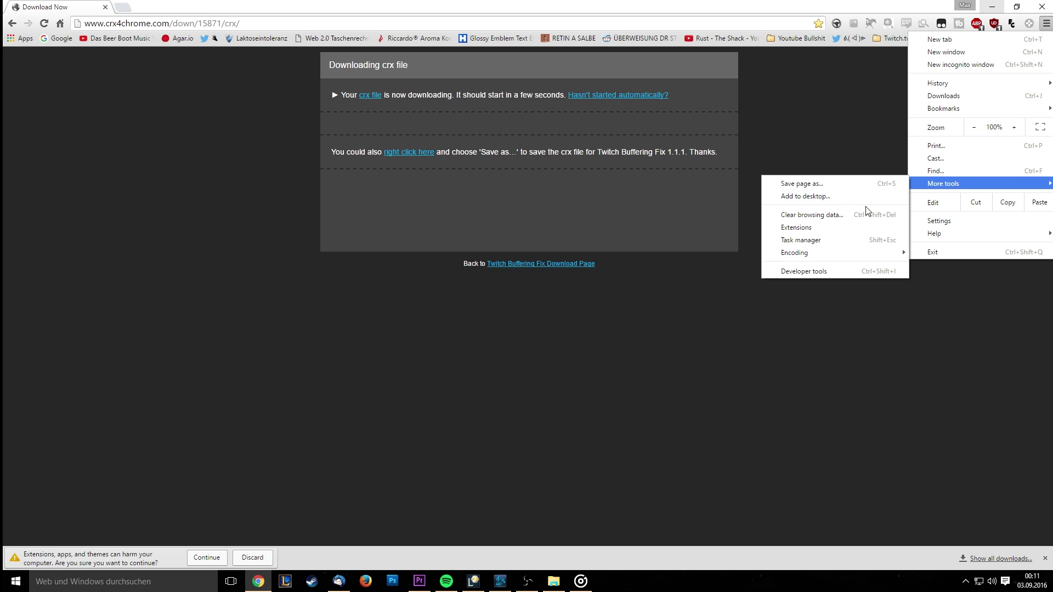
Drop the Twitch Buffering Fix crx from the Twitch 1 folder onto chrome://extensions and confirm adding it.
click(816, 228)
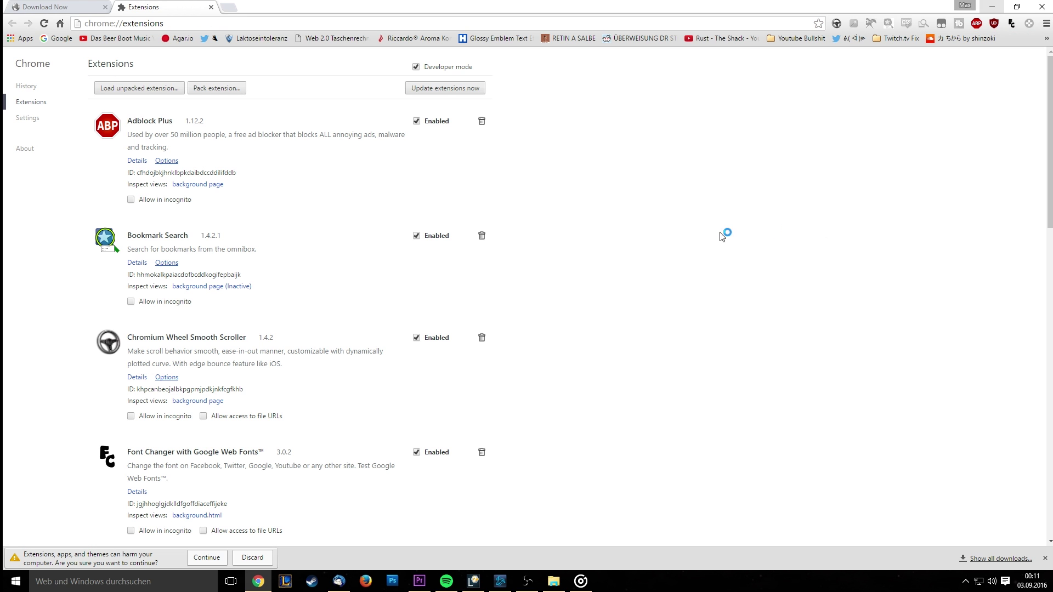
mouse_move(550, 587)
click(567, 565)
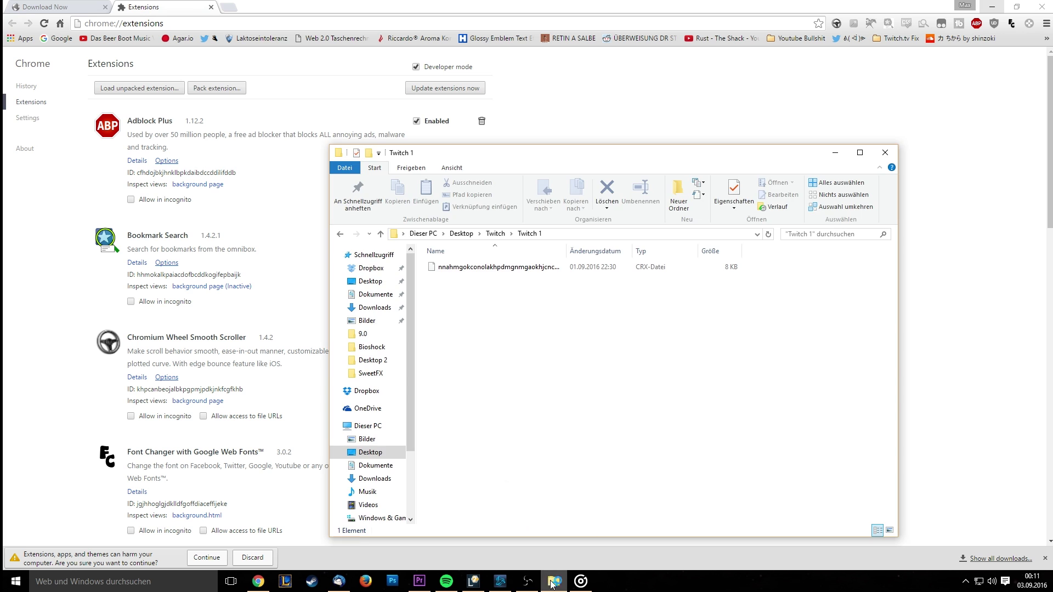
drag(585, 154, 711, 123)
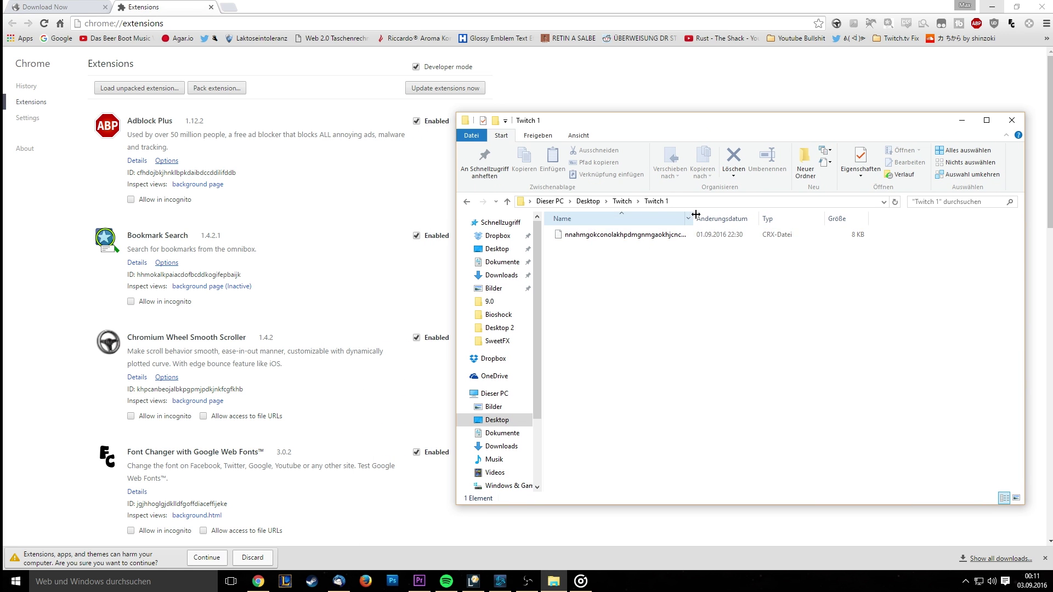
drag(700, 240, 376, 222)
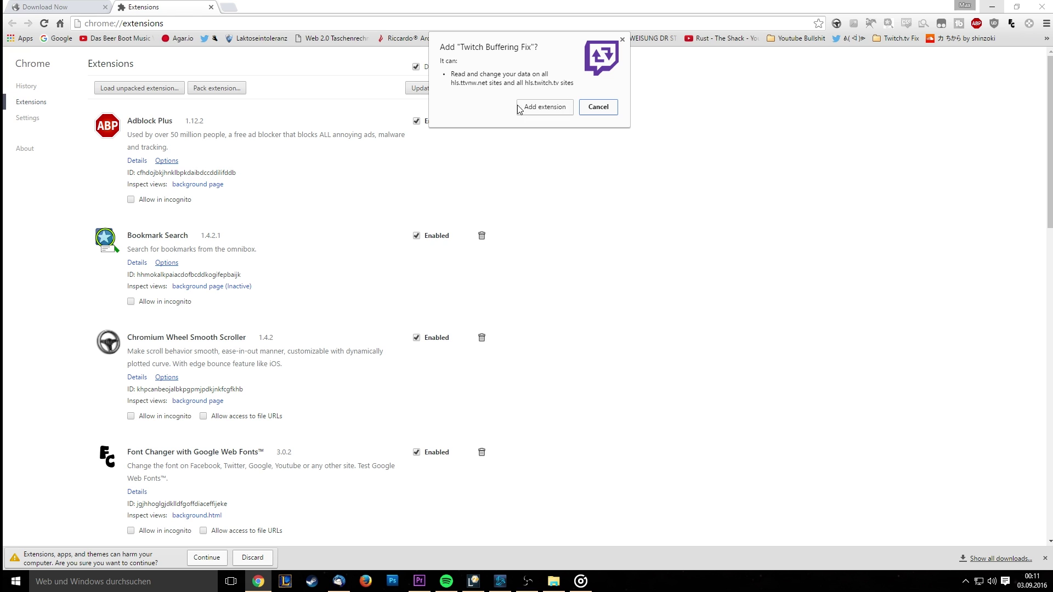
click(545, 107)
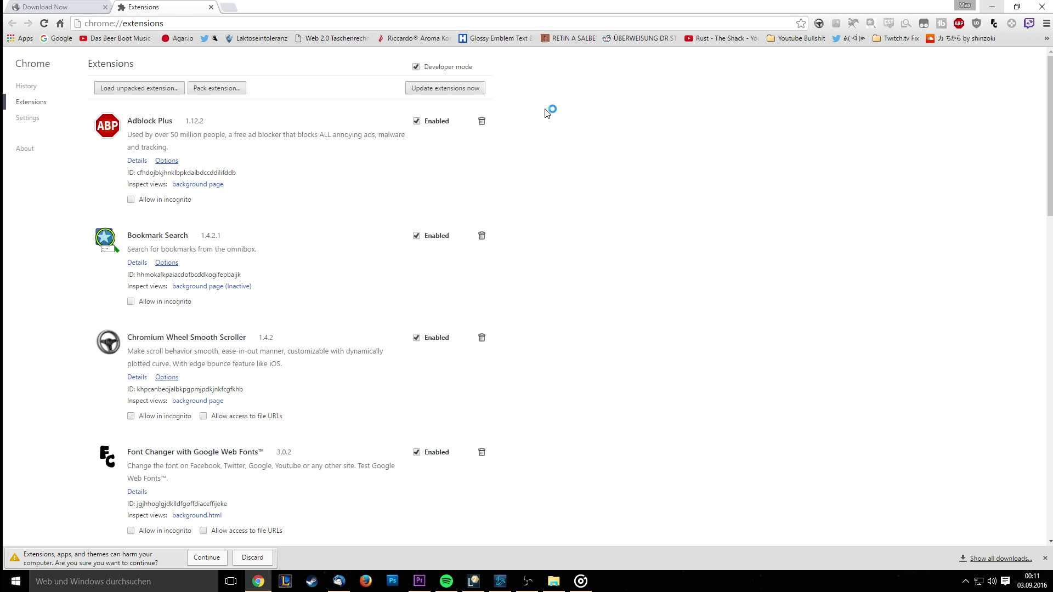
click(1029, 46)
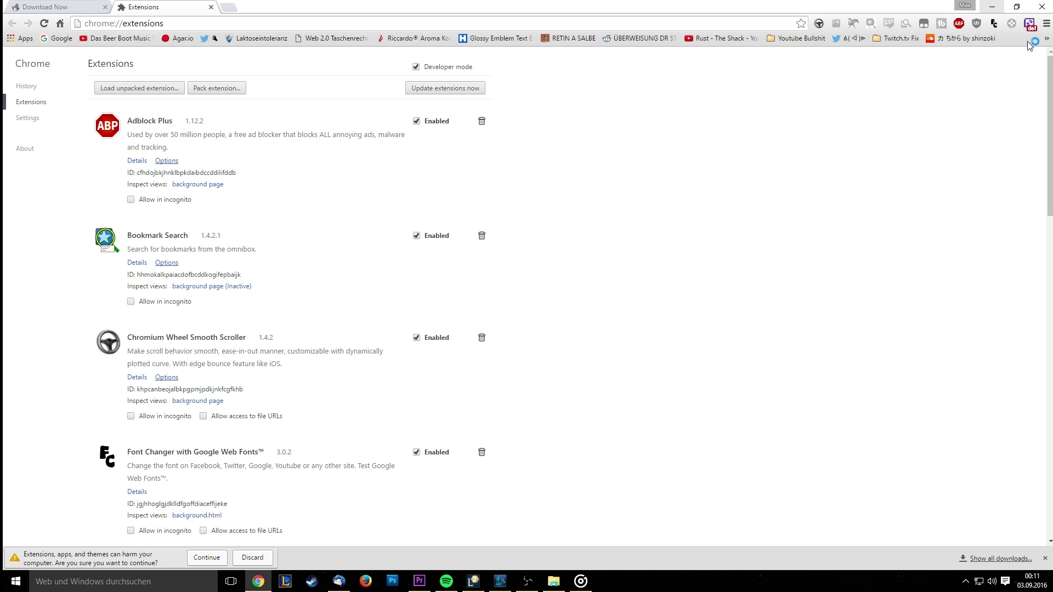
Go to twitch.com and browse to the League of Legends live channels.
click(537, 25)
text(twitch.com)
key(Return)
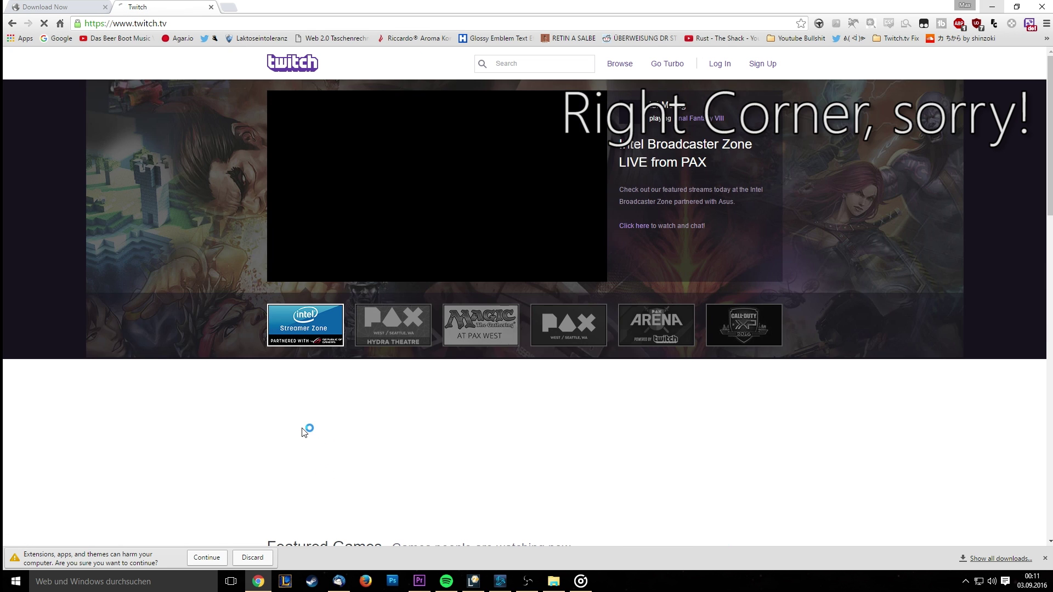
scroll(306, 431, down, 4)
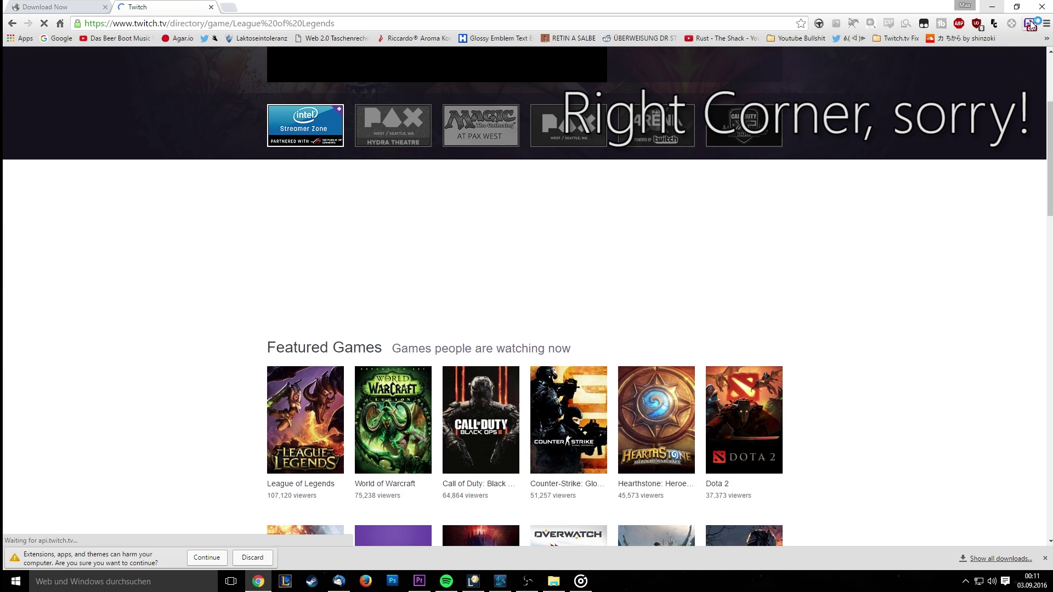
Review the Twitch Buffering Fix extension's Twitch server list, then close it.
click(1030, 23)
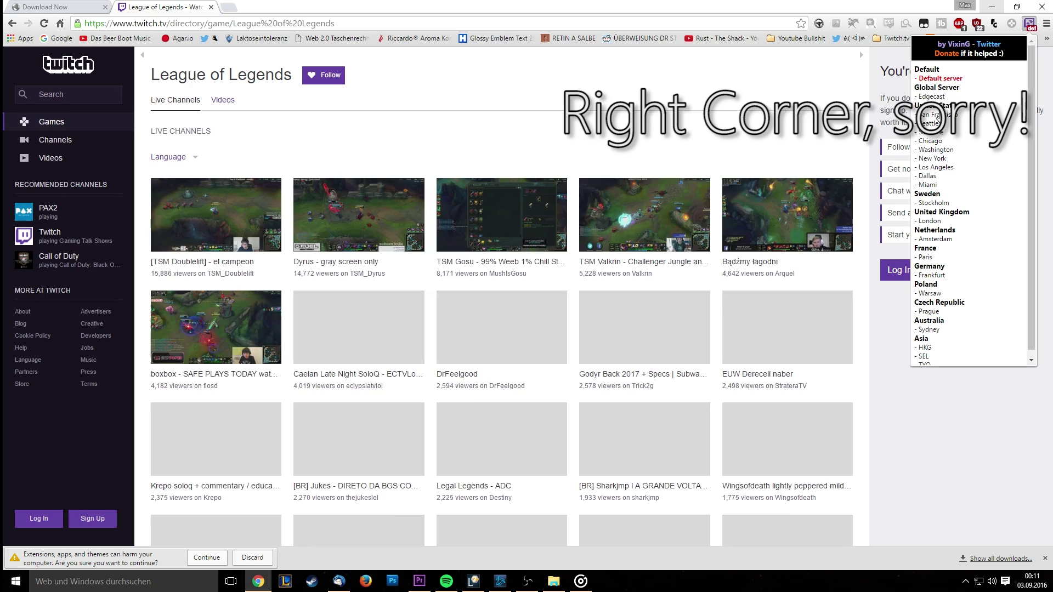
scroll(939, 186, down, 1)
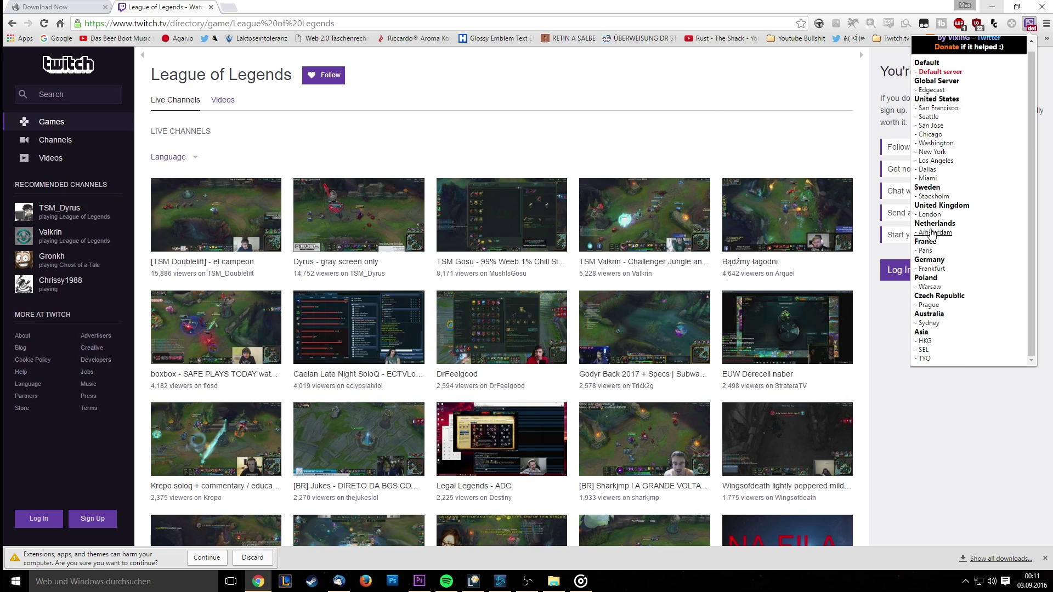
click(706, 131)
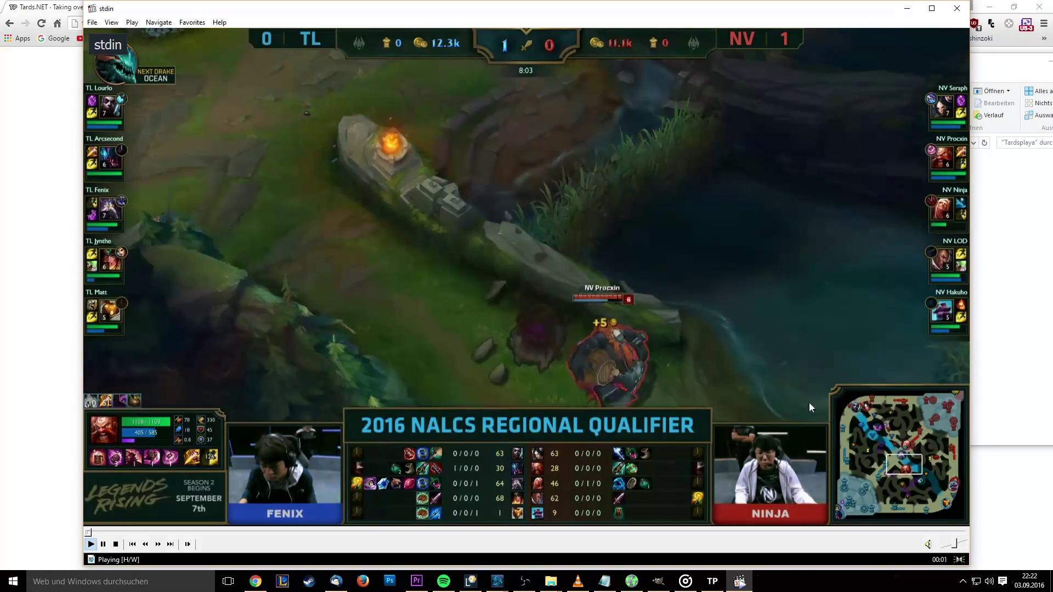
Mute the NALCS stream in MPC-HC, watch it fullscreen, then return to tards.net in Chrome.
drag(953, 547, 940, 548)
double_click(712, 352)
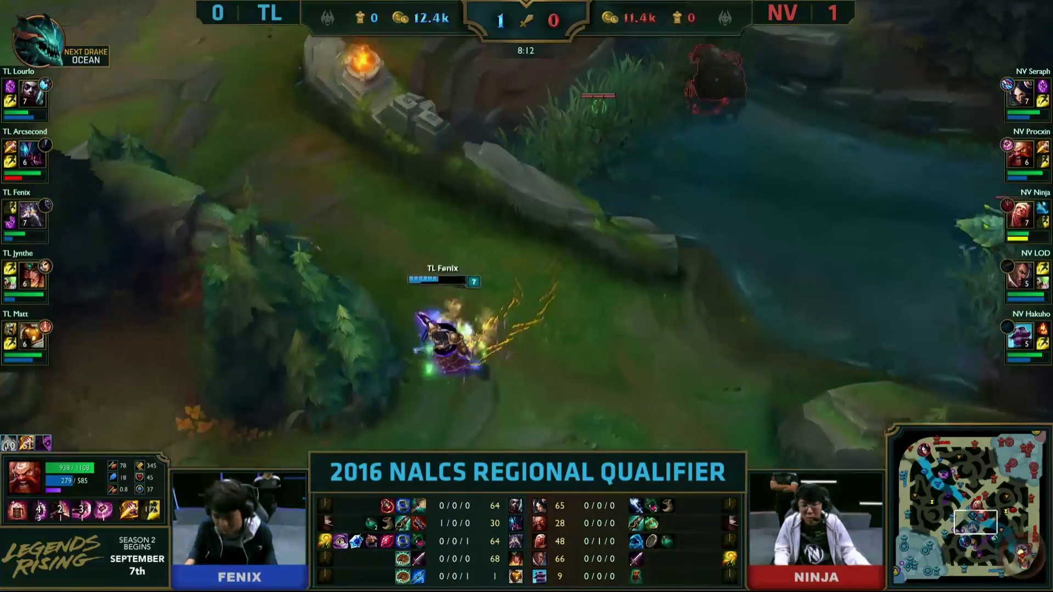
key(alt+Tab)
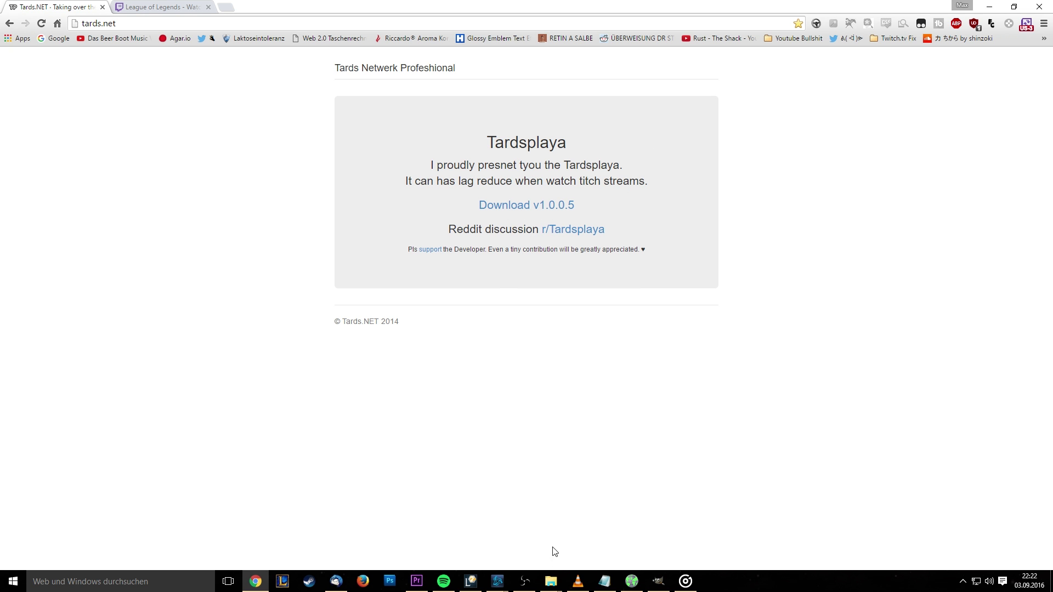
From the Twitch 2 folder, open the Tardsplaya folder and launch Tardsplaya.exe.
click(624, 521)
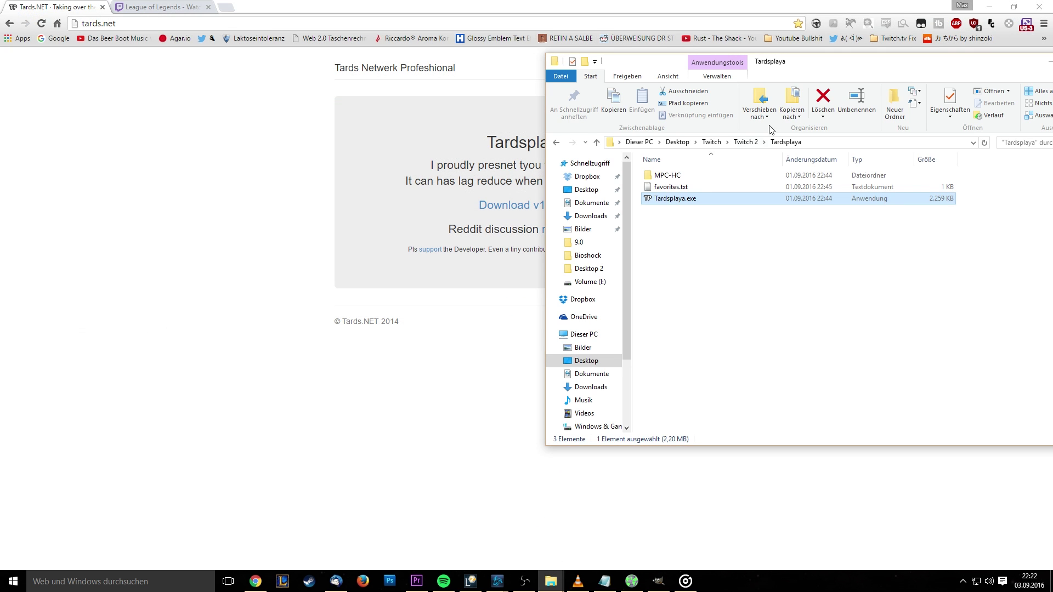
click(747, 142)
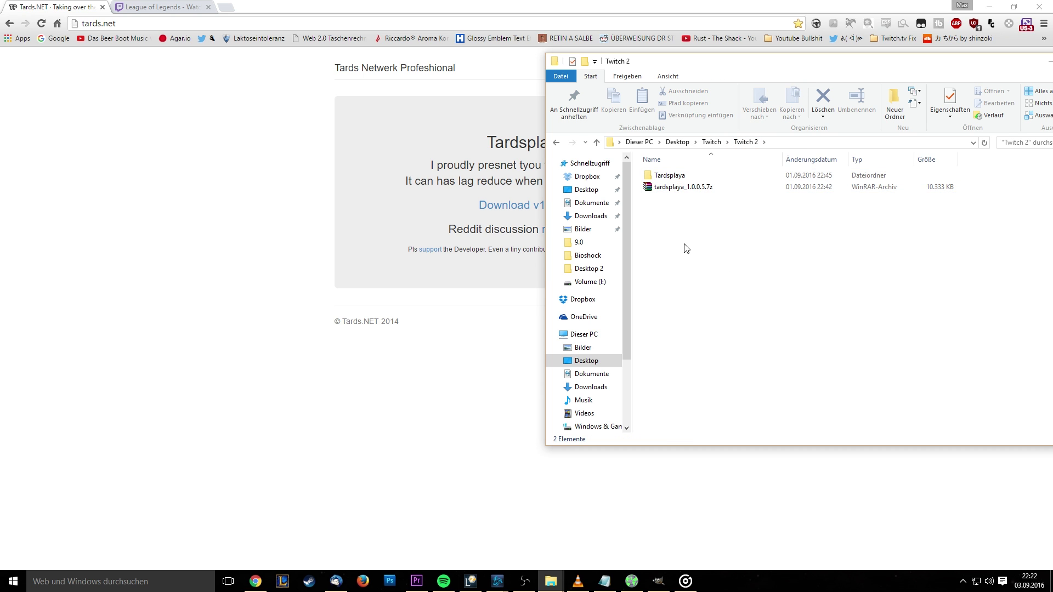
right_click(677, 188)
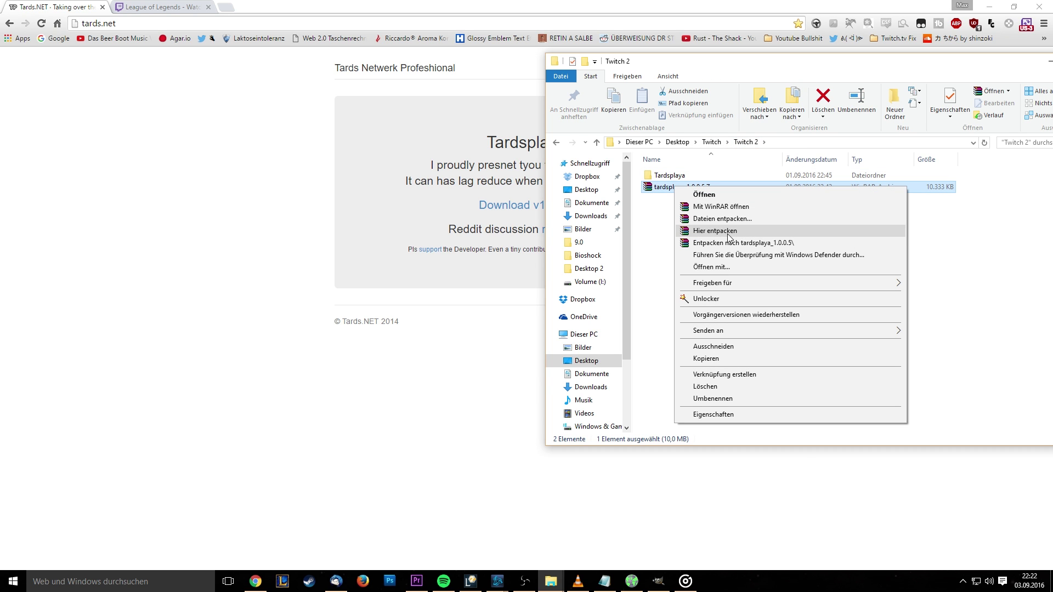
click(663, 233)
double_click(680, 176)
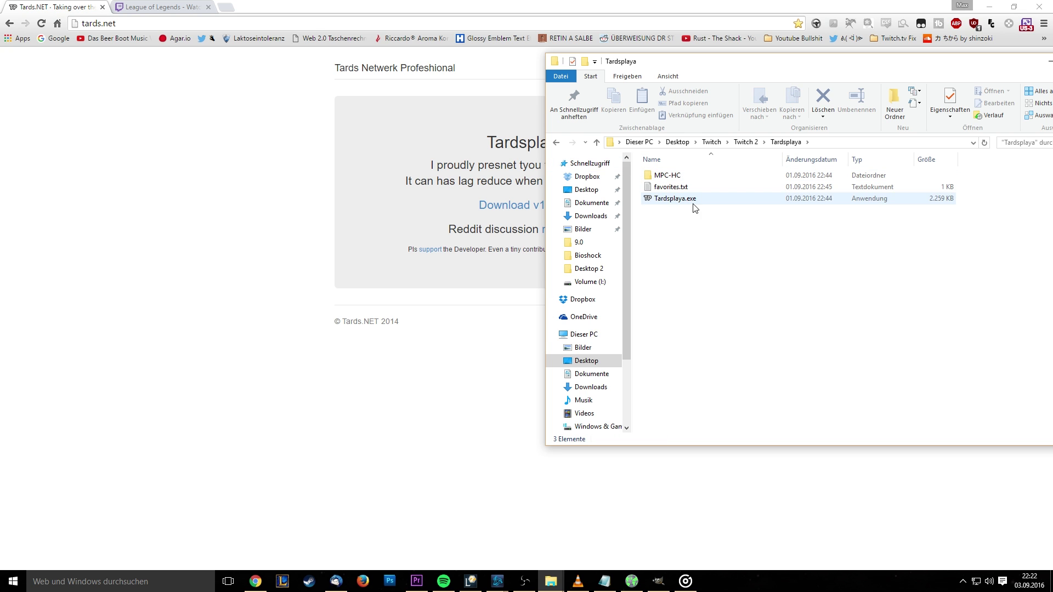
double_click(671, 201)
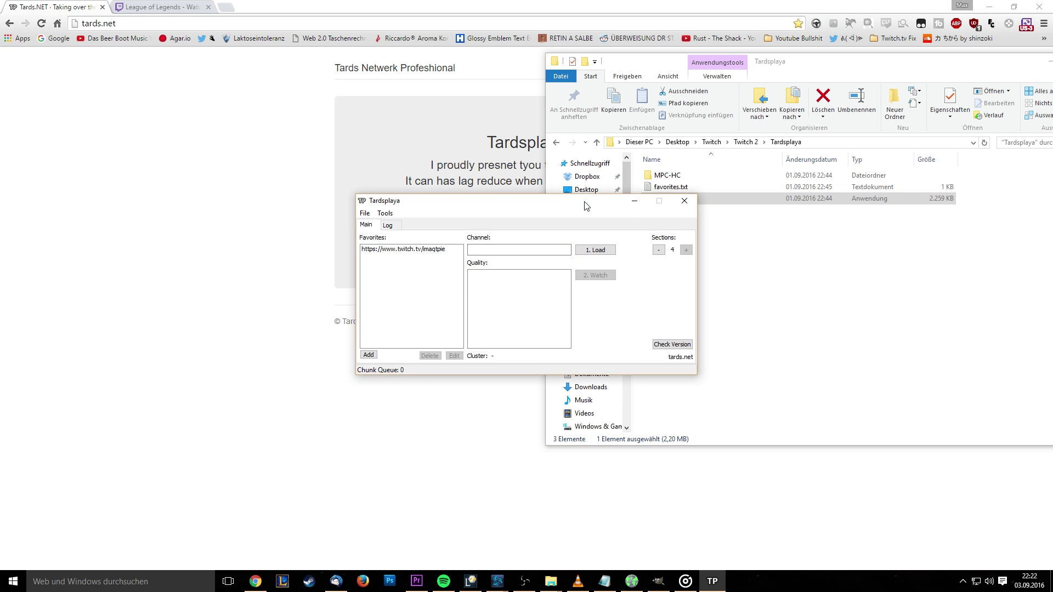
Watch the NALCS1 channel in Tardsplaya at Source 1920x1080 quality.
drag(586, 205, 517, 191)
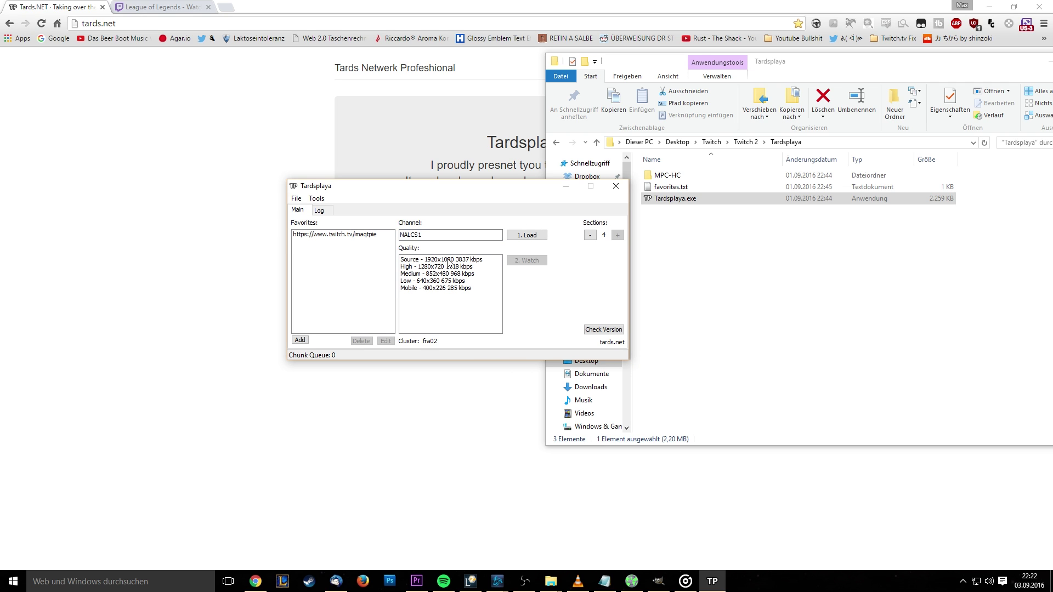
click(449, 260)
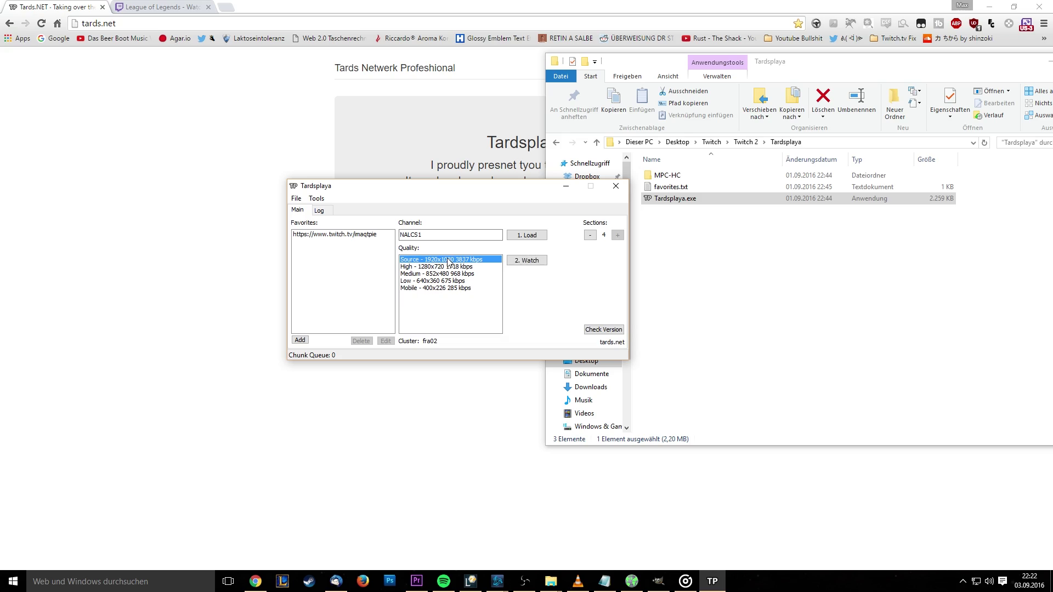
click(524, 261)
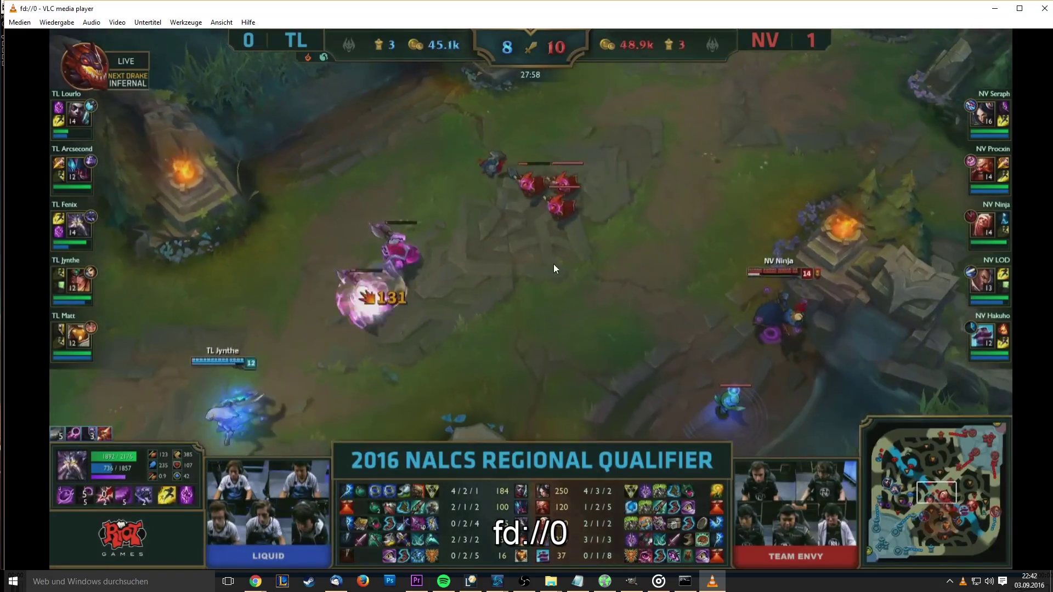
double_click(568, 255)
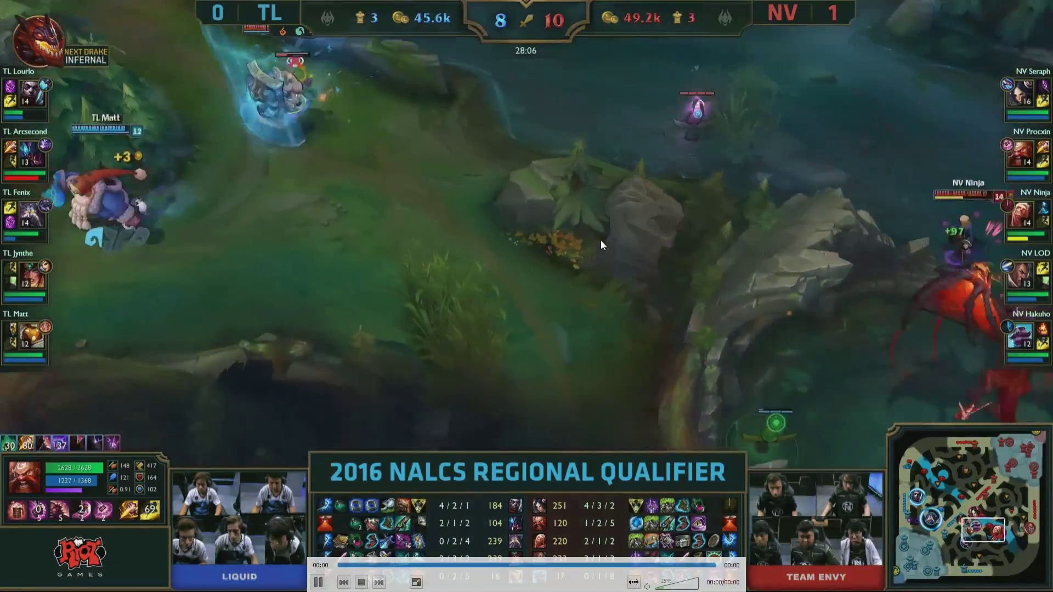
double_click(600, 240)
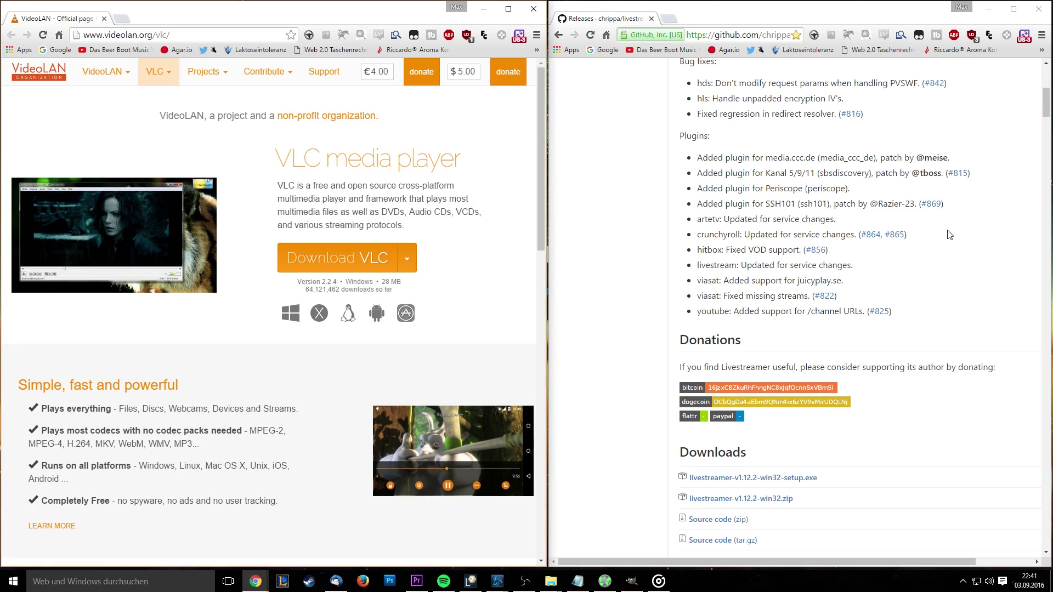
Download livestreamer-v1.12.2-win32-setup.exe from GitHub and the VLC 2.2.4 Windows installer from videolan.org.
drag(1047, 105, 1047, 78)
scroll(947, 222, down, 7)
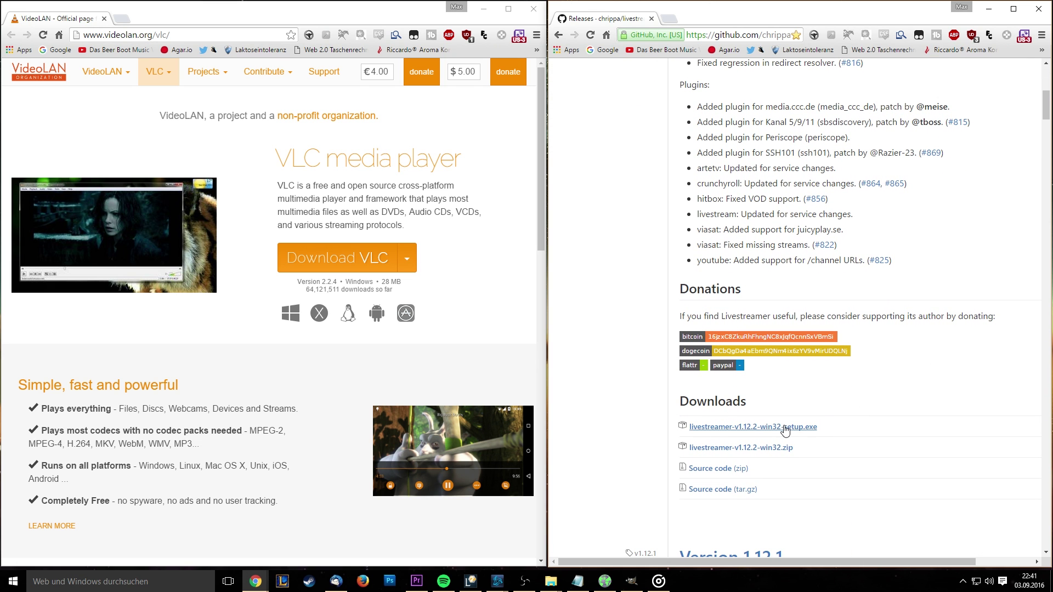
click(756, 428)
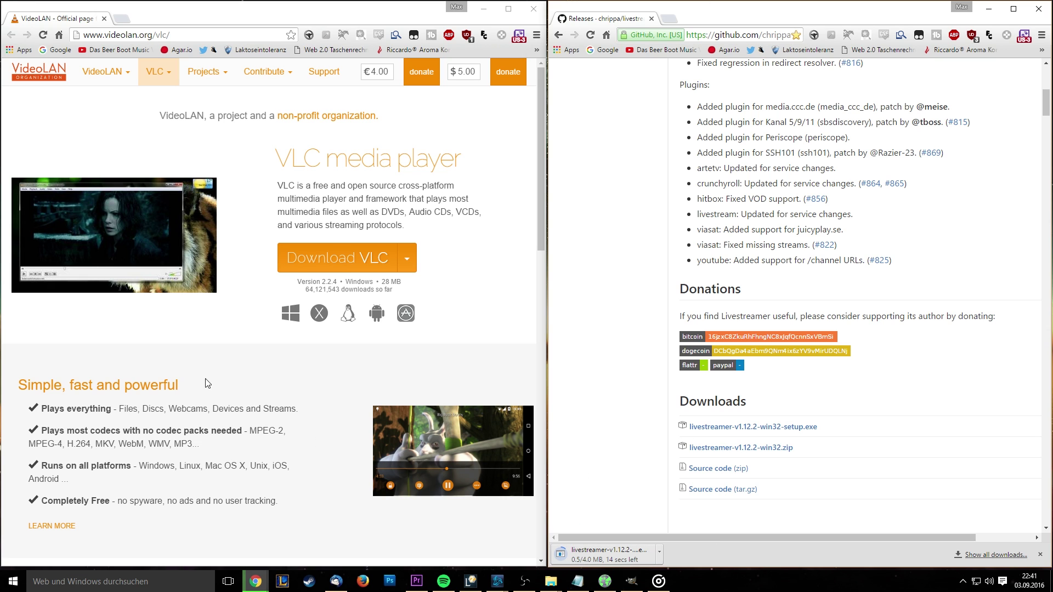
click(209, 351)
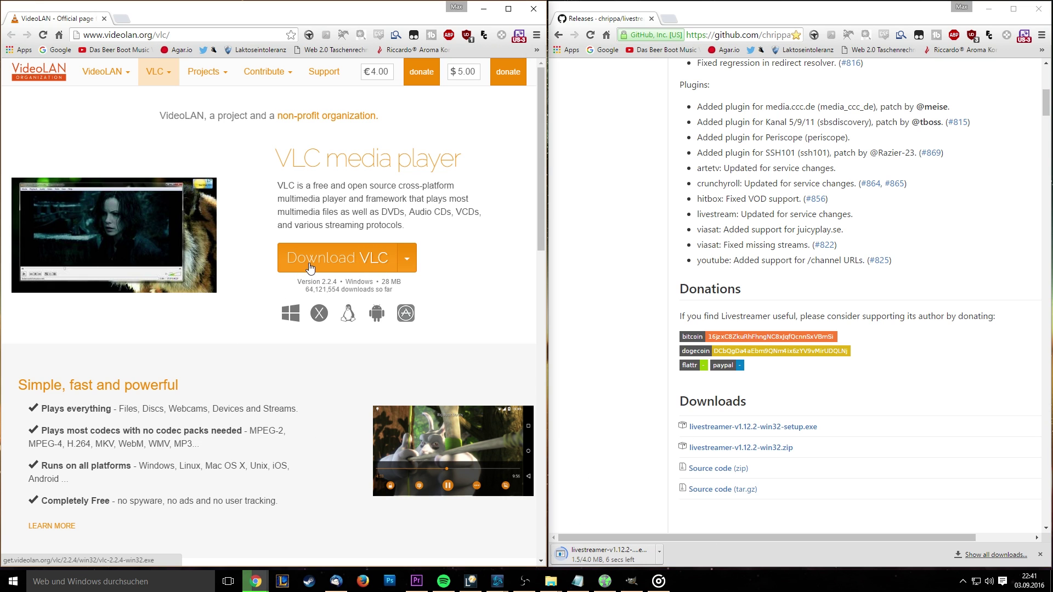
click(354, 258)
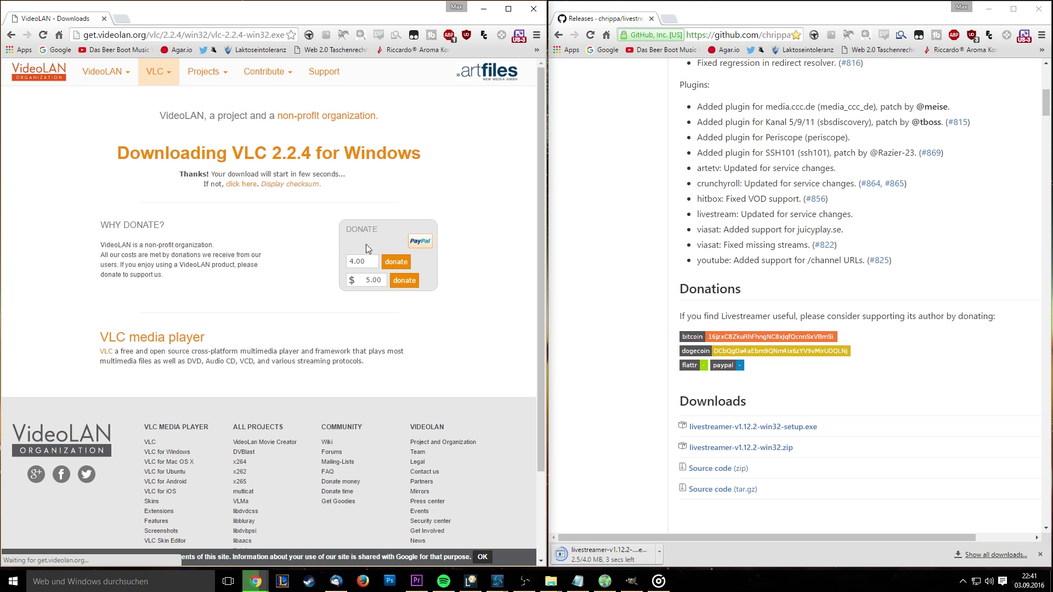
Run the VLC 2.2.4 upgrade with previous settings and default components.
click(64, 553)
click(573, 302)
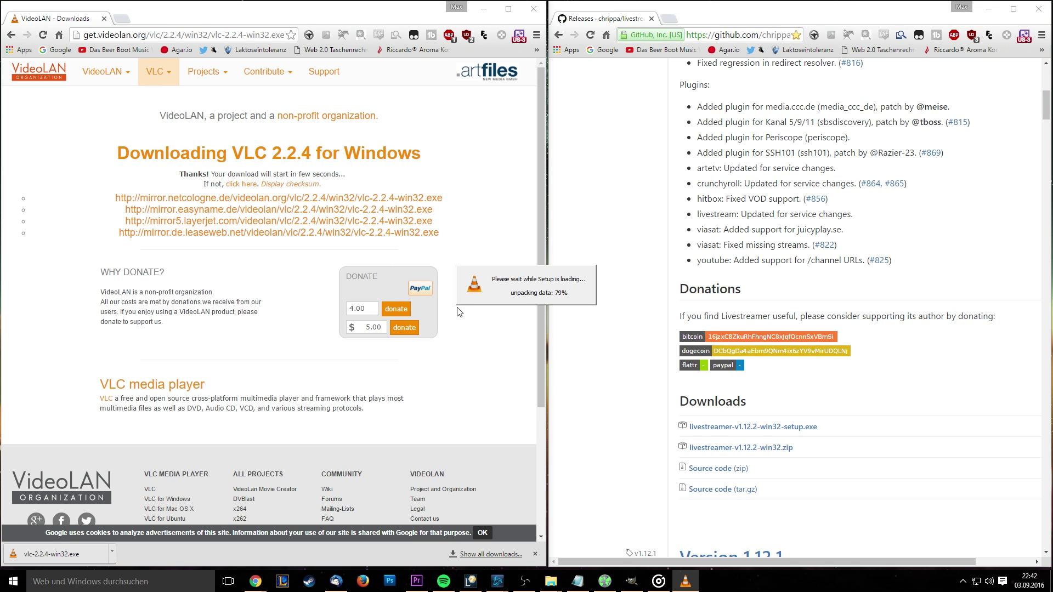
click(586, 380)
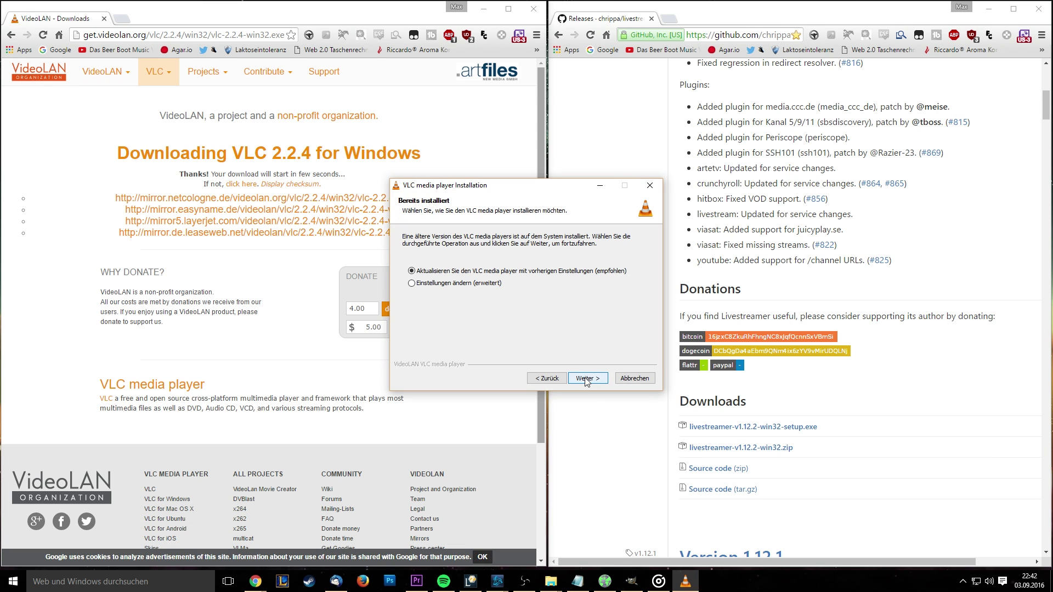
click(586, 376)
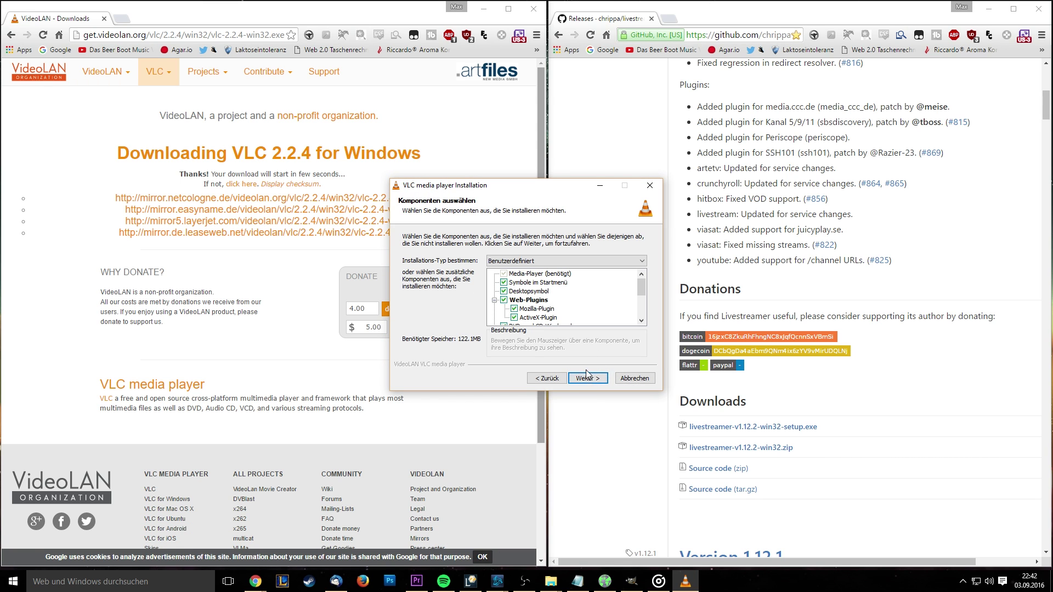
click(586, 377)
Run the Livestreamer 1.12.2 setup, accepting the licence, then bring up Windows search.
click(621, 555)
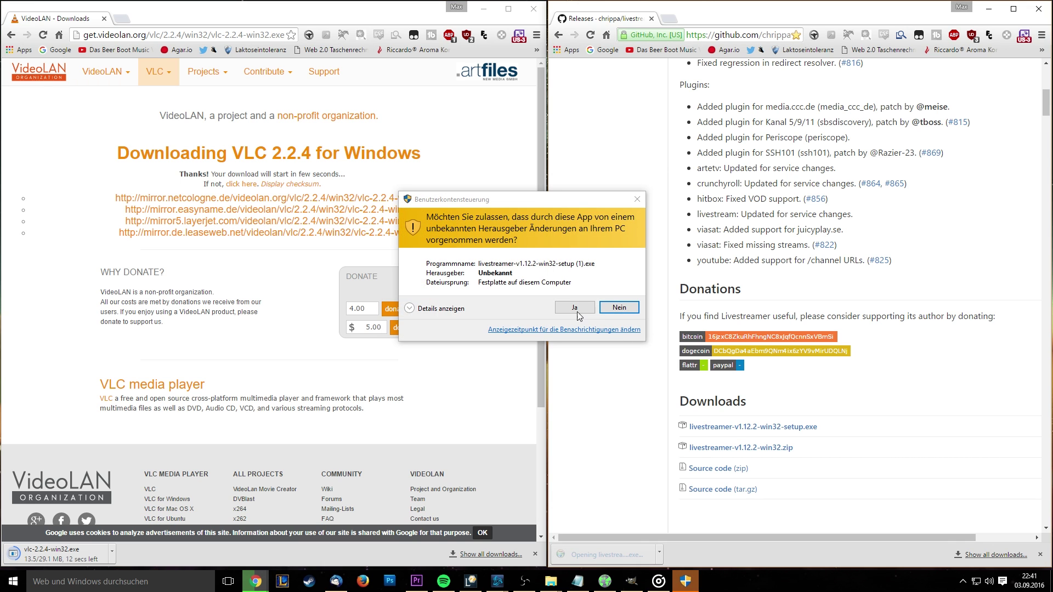
click(575, 309)
click(587, 379)
click(588, 380)
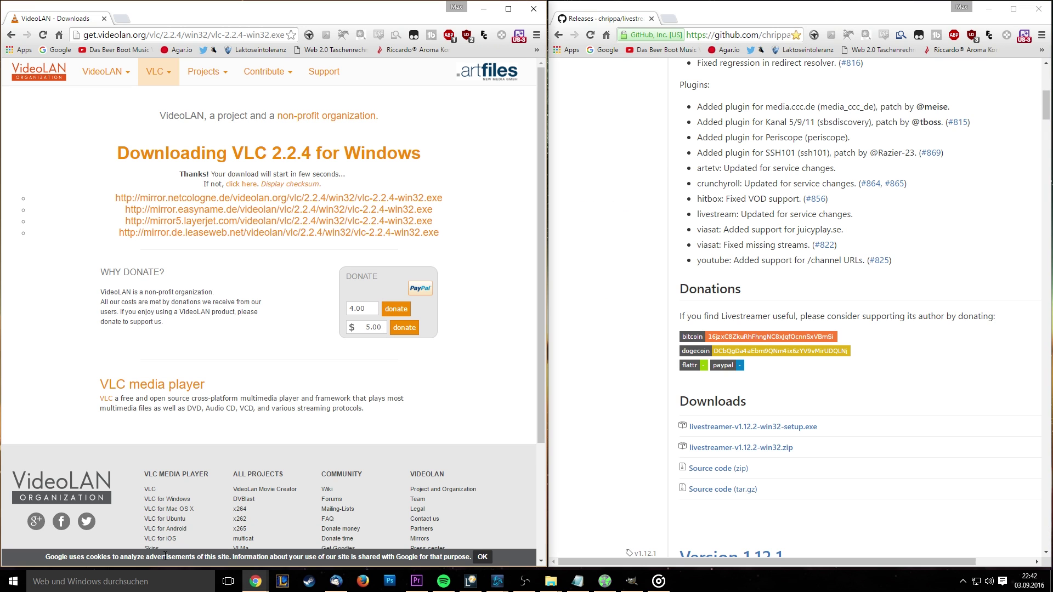
click(122, 581)
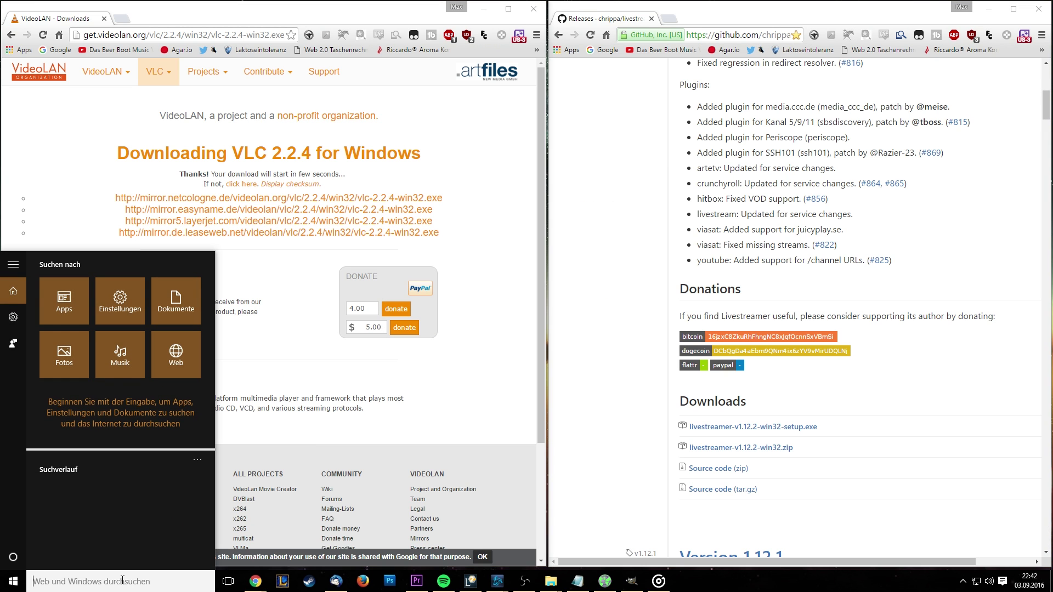
text(cmd)
key(Return)
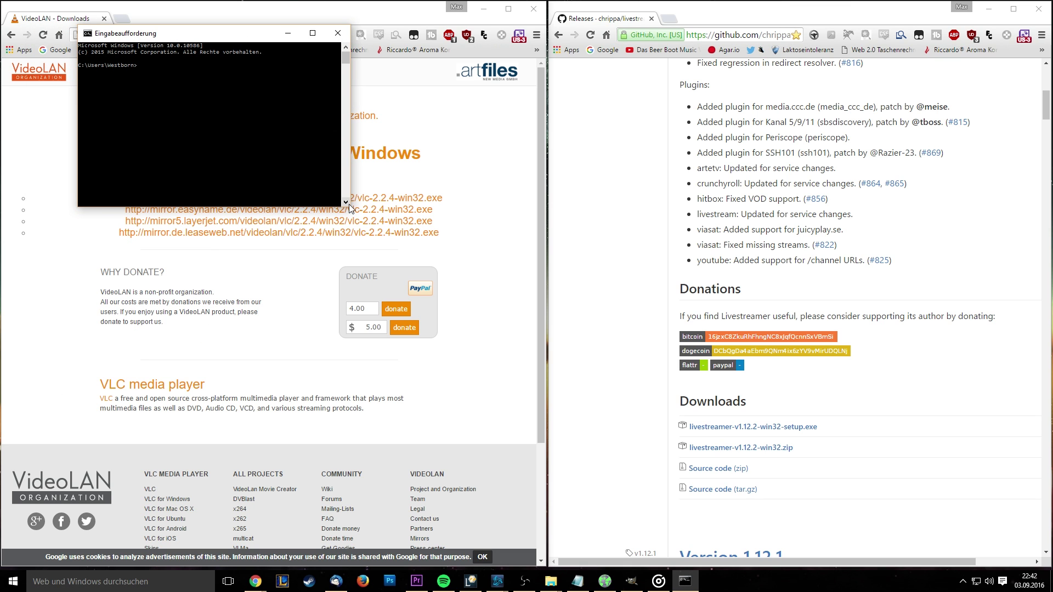
click(311, 34)
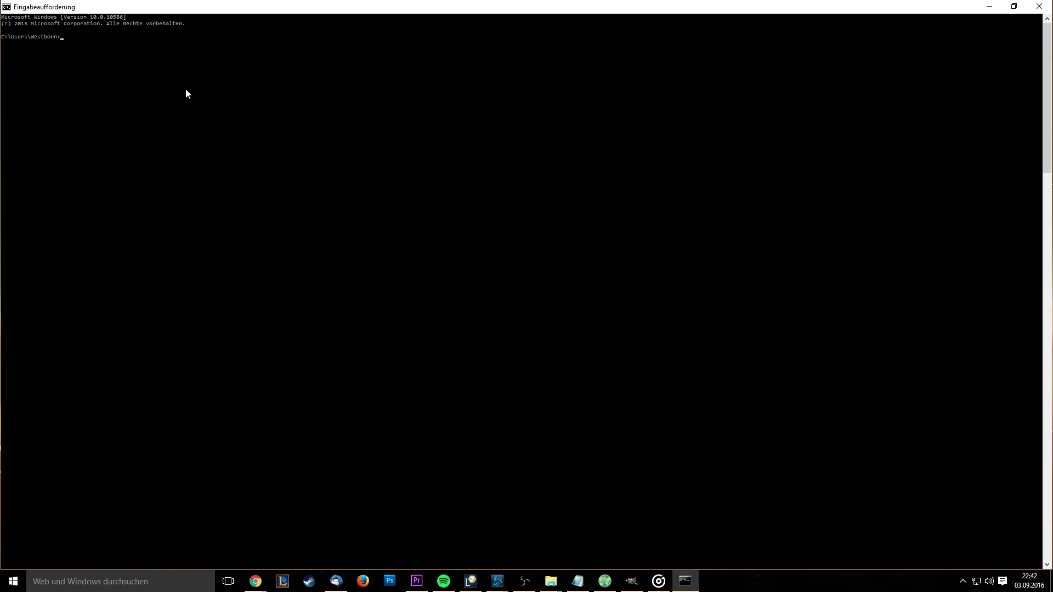
text(livestreamer www.twit)
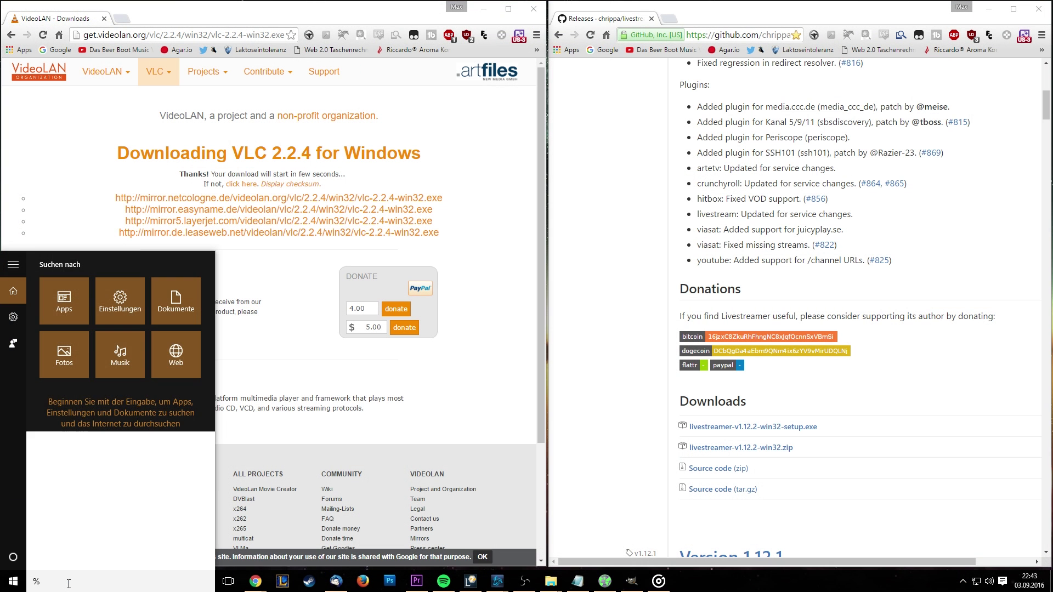
Go to %appdata% and open the Roaming livestreamer folder.
text(%appdata%)
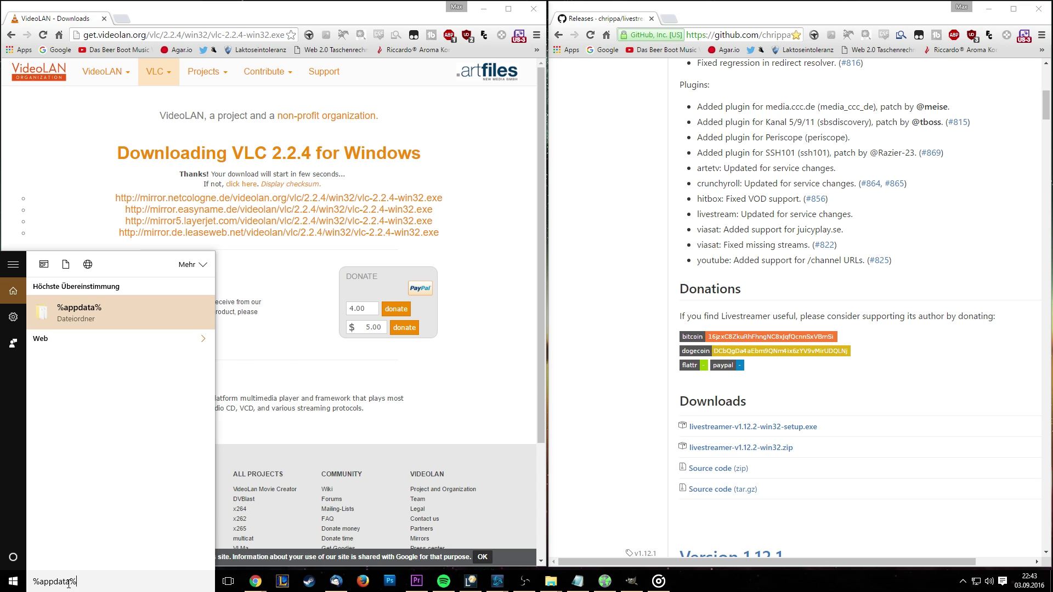
key(Return)
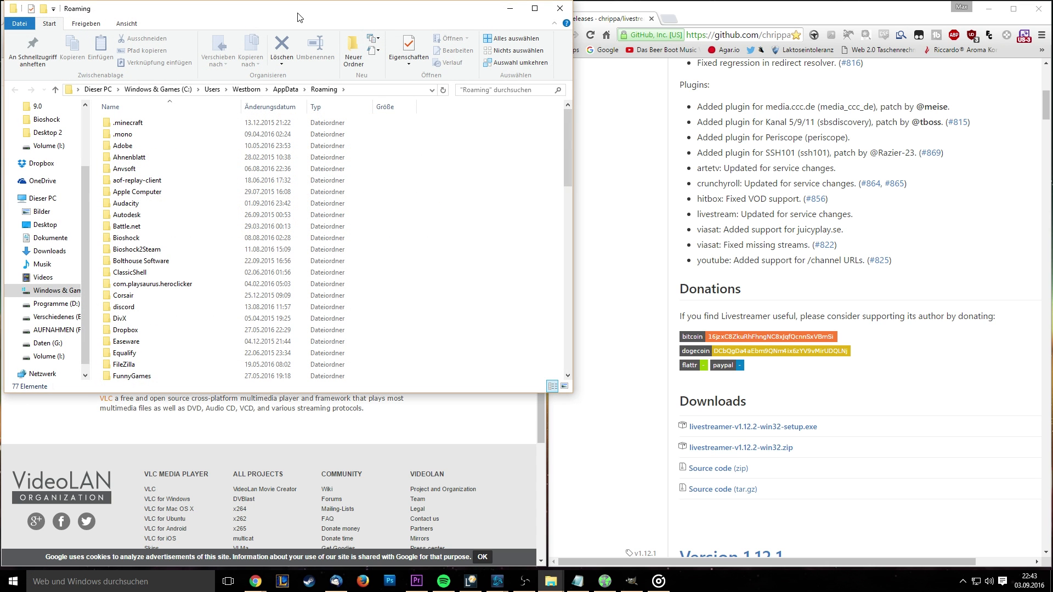
drag(566, 136, 571, 234)
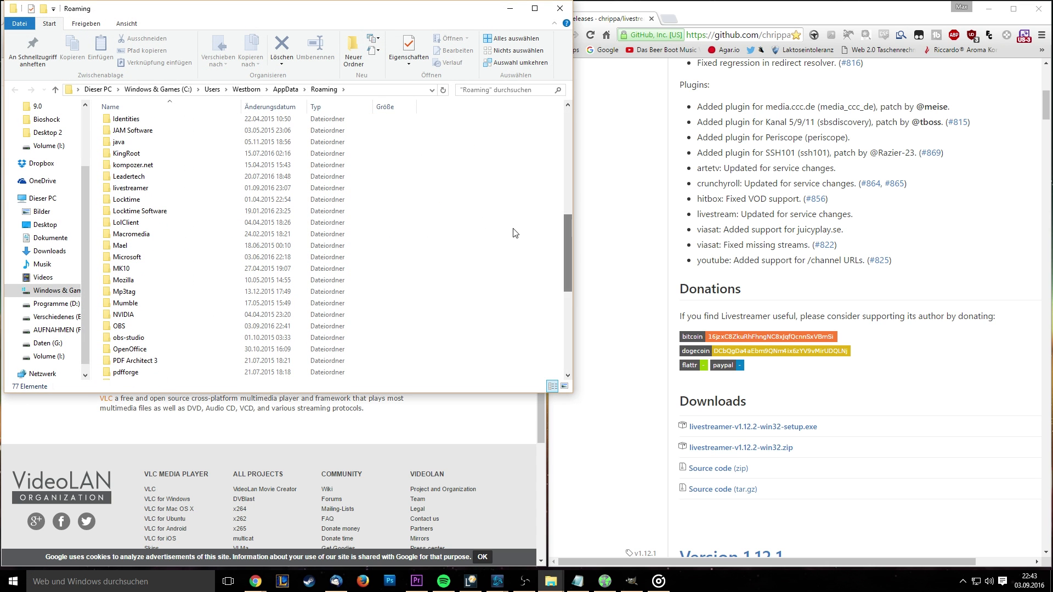
double_click(128, 190)
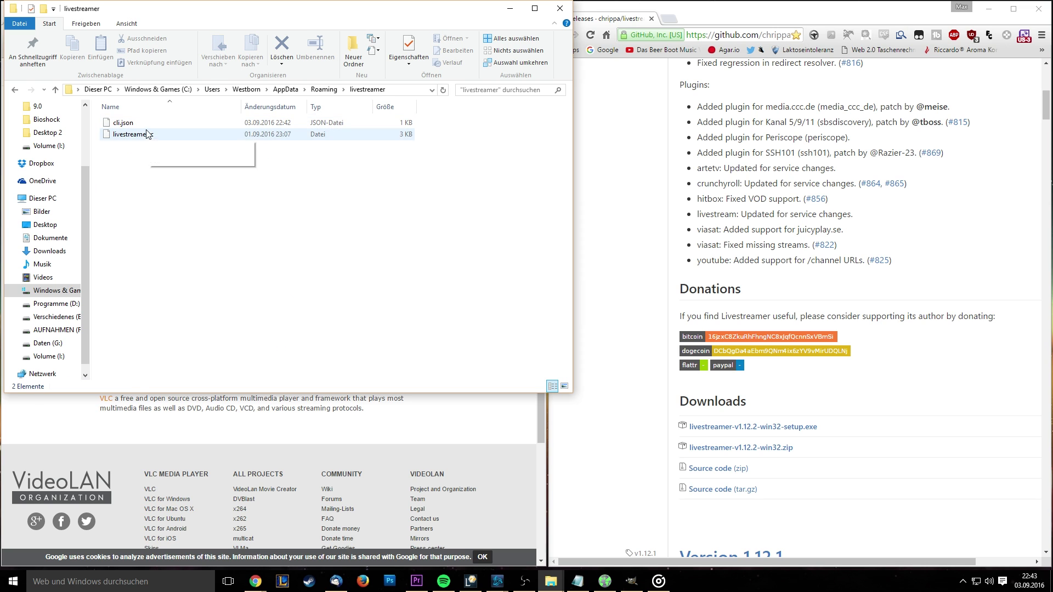
Choose Editor as the program to open livestreamerrc via Öffnen mit.
right_click(120, 136)
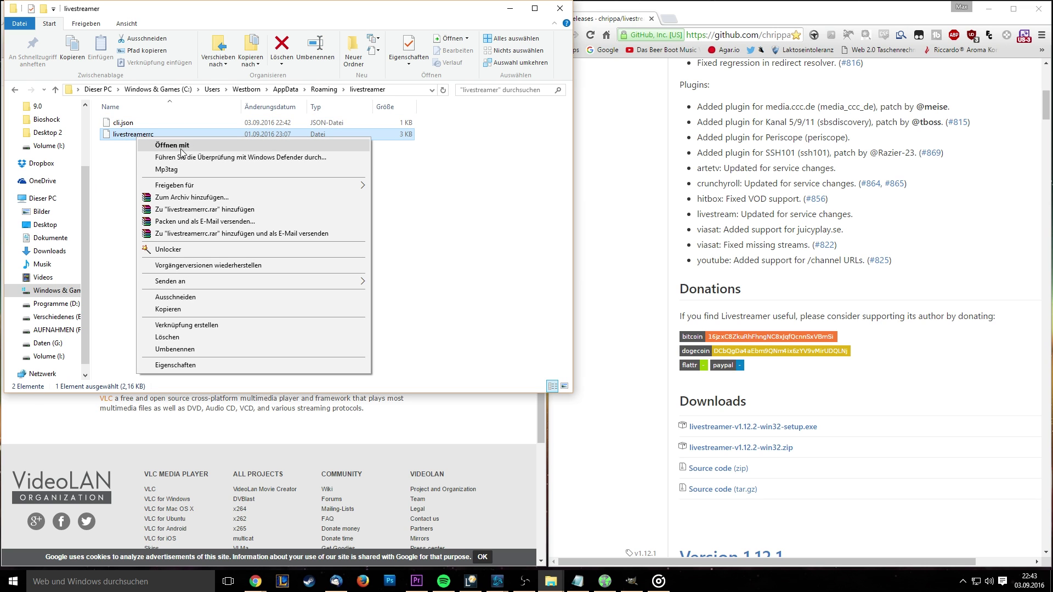
click(187, 144)
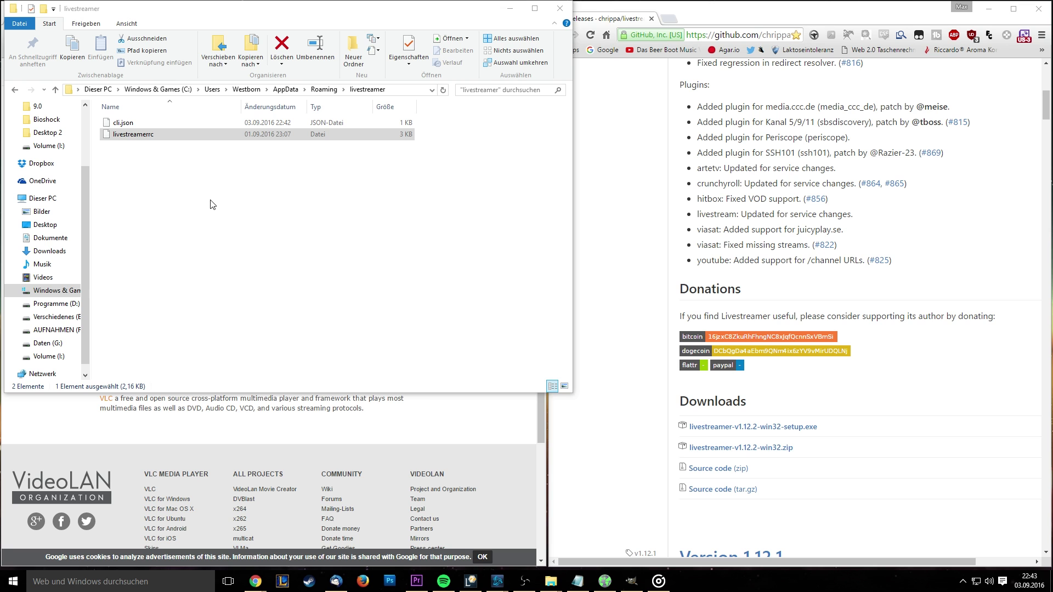
click(486, 311)
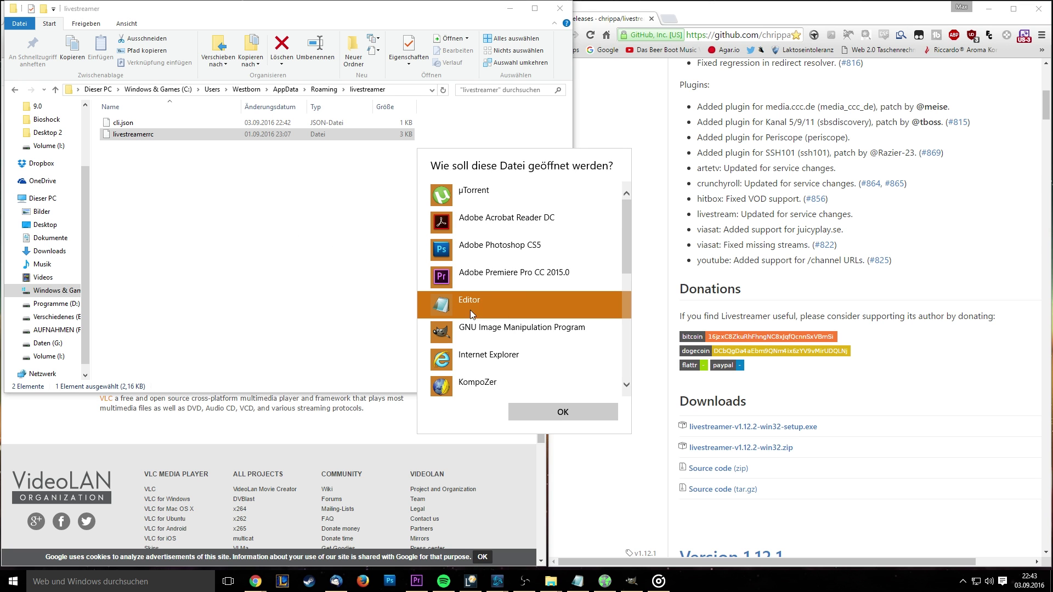
Open livestreamerrc in Editor and scroll to the hls-segment-threads=10 and hds-segment-threads=10 lines at the end.
click(563, 413)
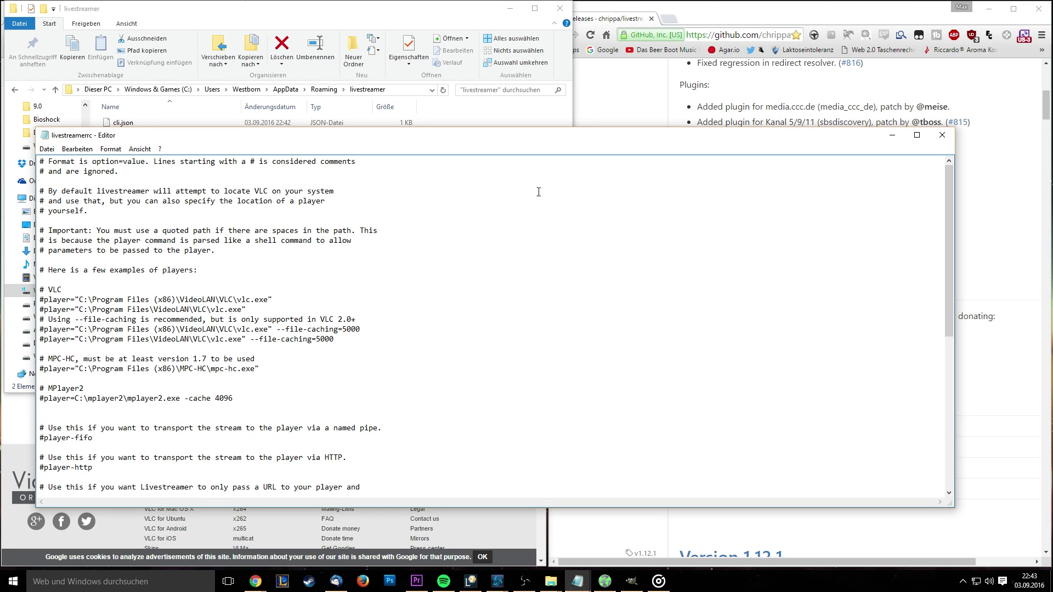
drag(524, 137, 523, 57)
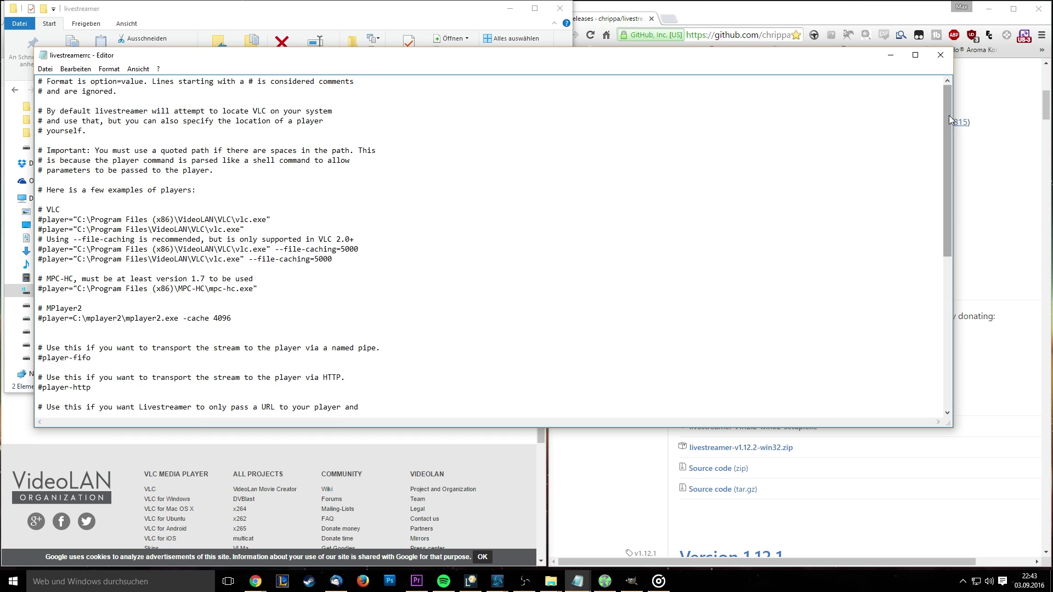
drag(950, 119, 949, 299)
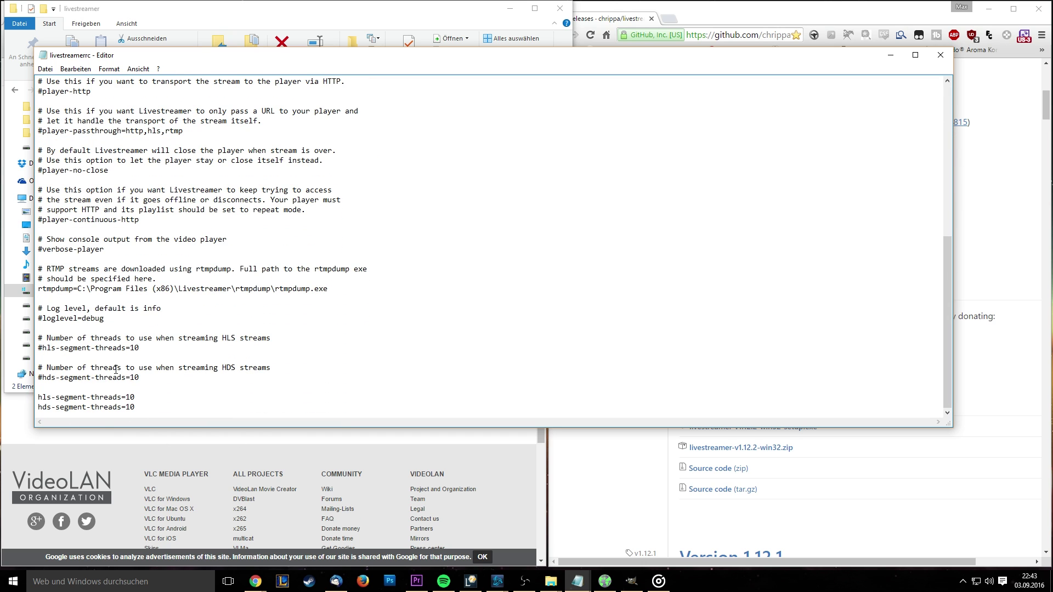